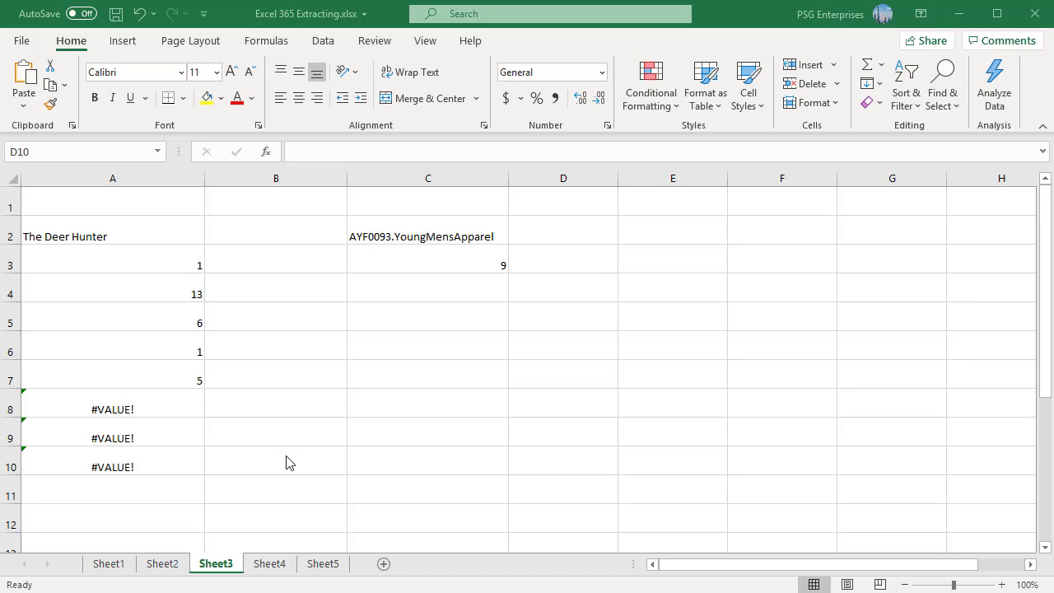
Examine the FIND formulas in cells A3, A4 and A5 that search the text in A2.
double_click(158, 265)
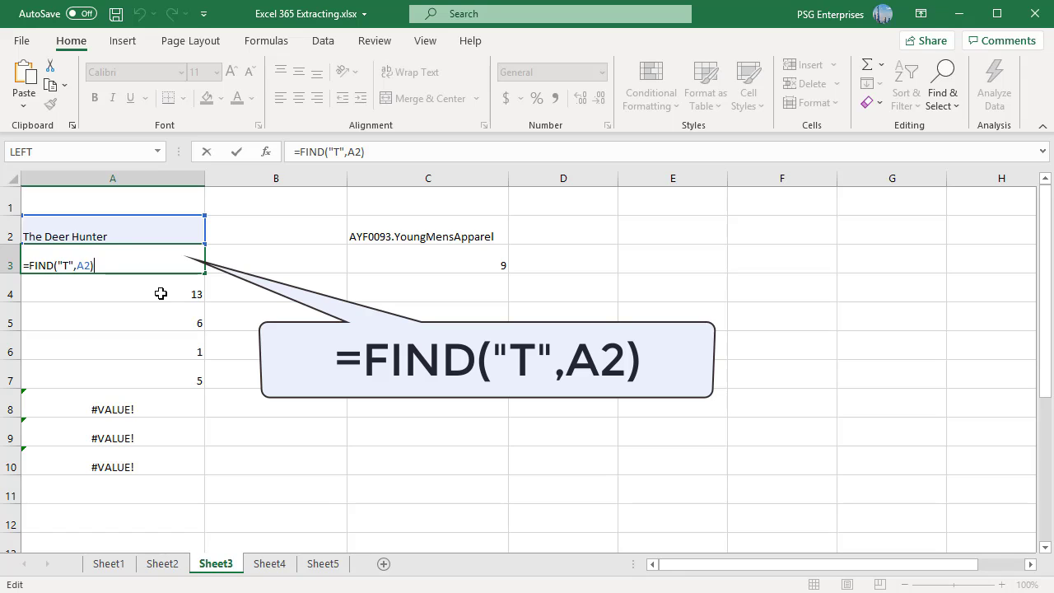
key(Escape)
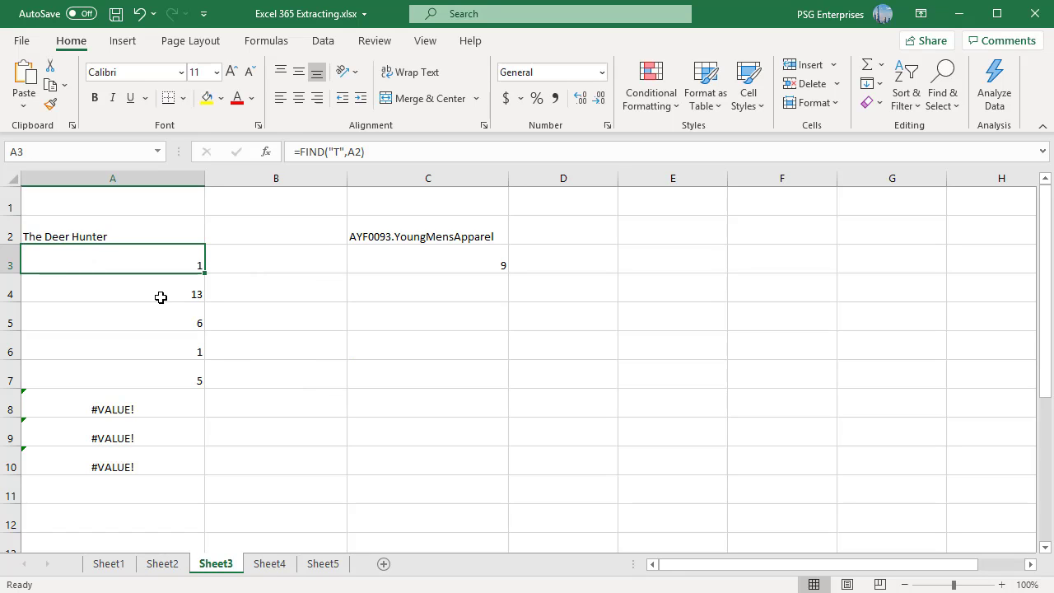
click(161, 297)
text(=FIND("t",A2))
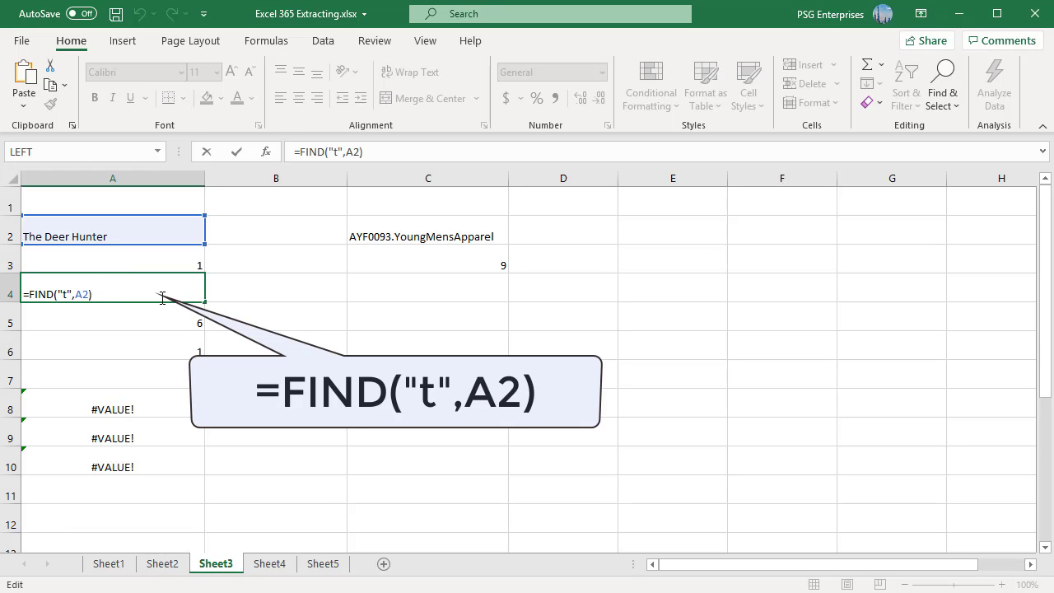
key(ctrl+Return)
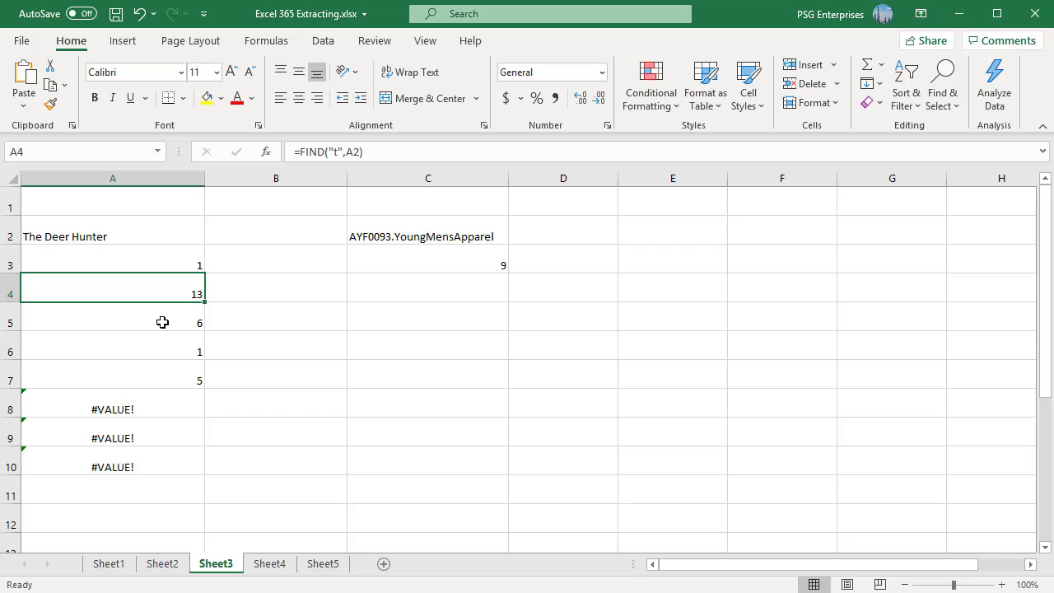
click(162, 321)
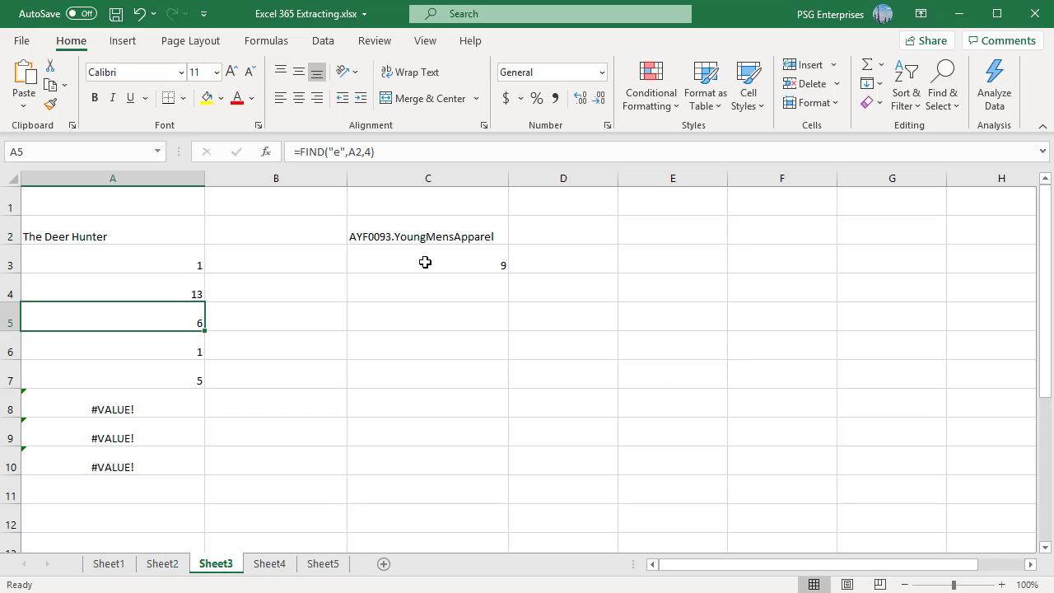
Examine the FIND formula for the product code in C3 and those in cells A6 and A7.
click(425, 262)
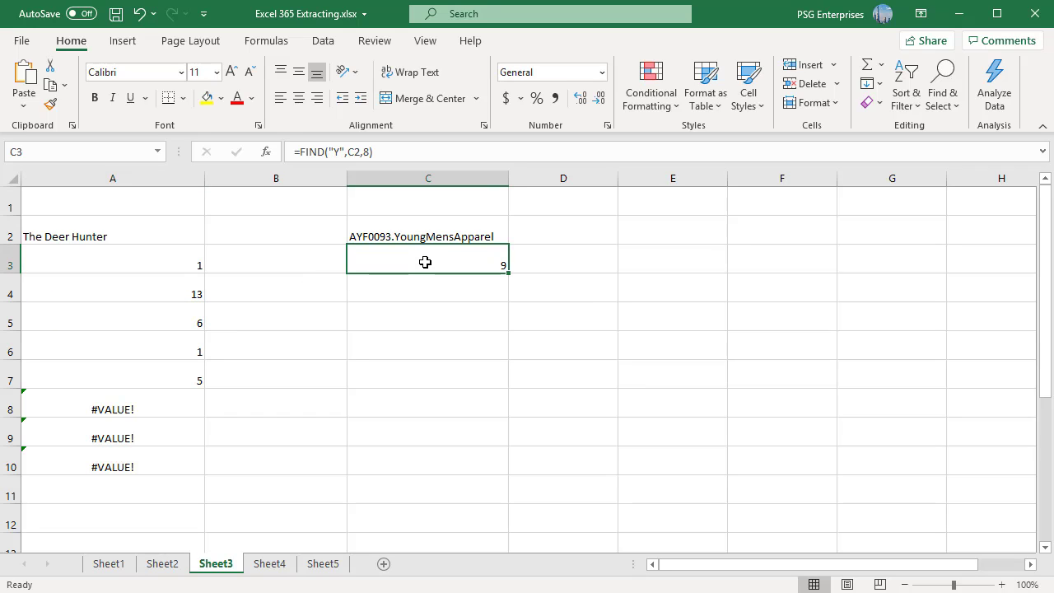
double_click(475, 262)
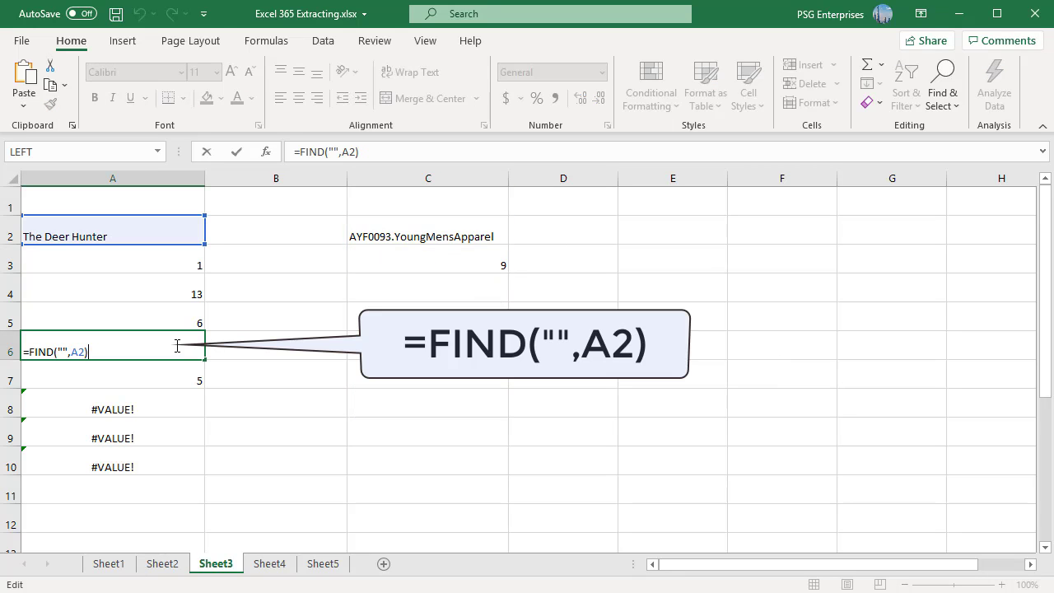
key(ctrl+Return)
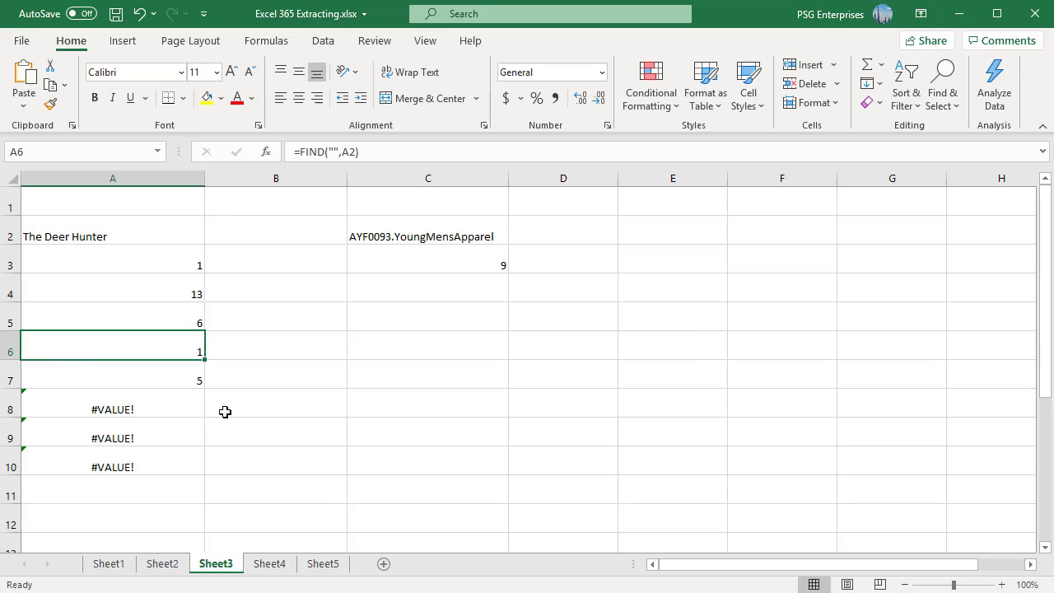
click(172, 378)
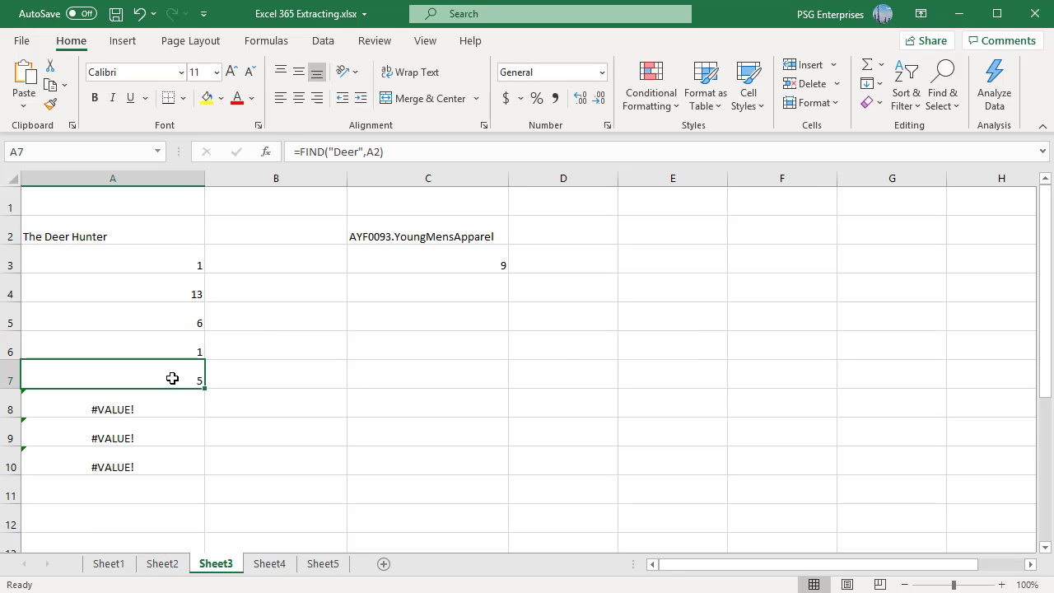
double_click(190, 376)
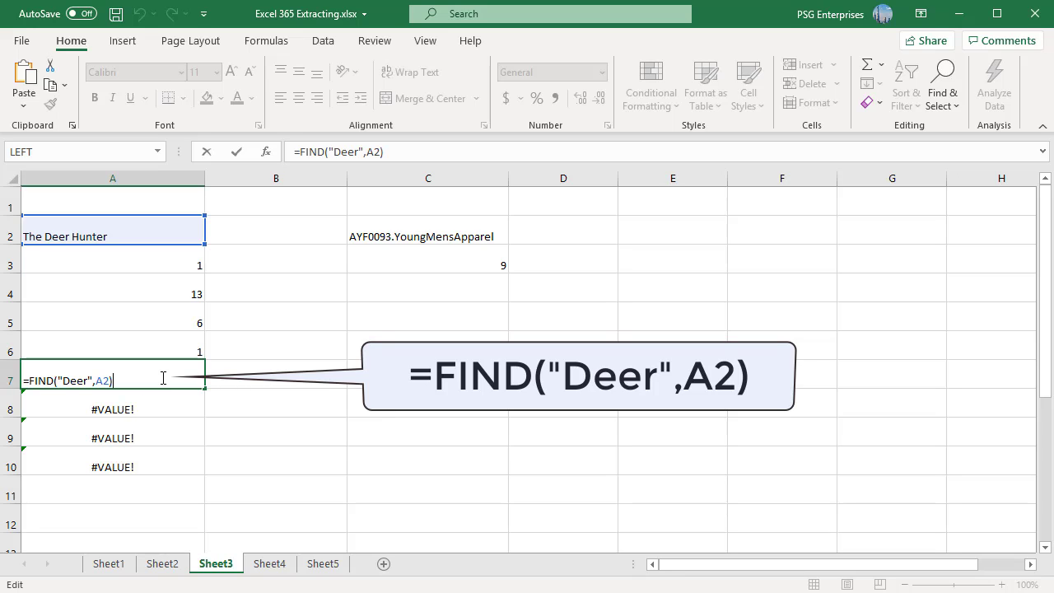
key(ctrl+Return)
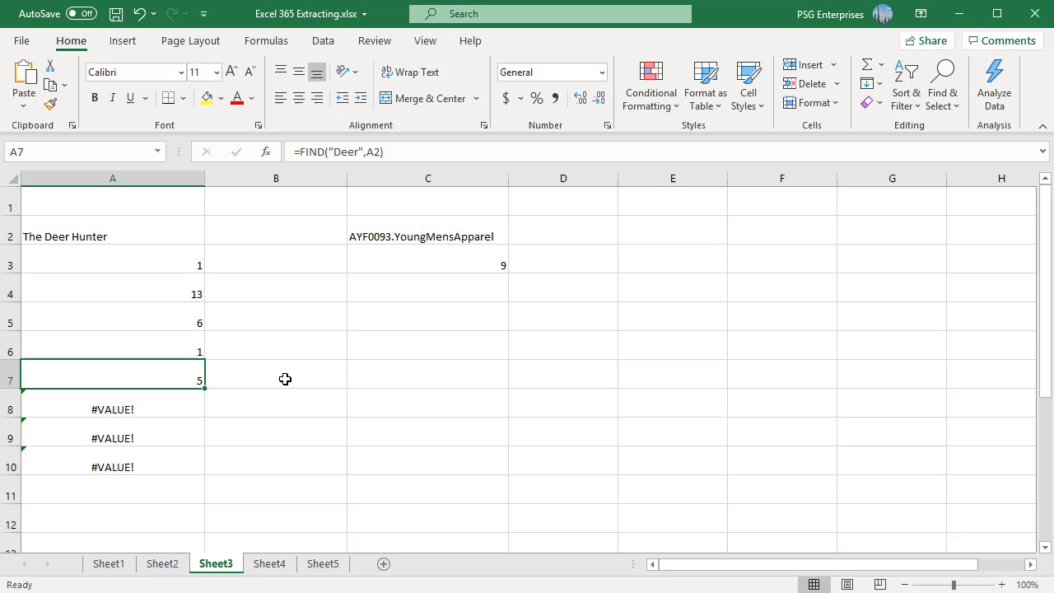
Examine the FIND formulas behind the errors in cells A8, A9 and A10.
click(195, 409)
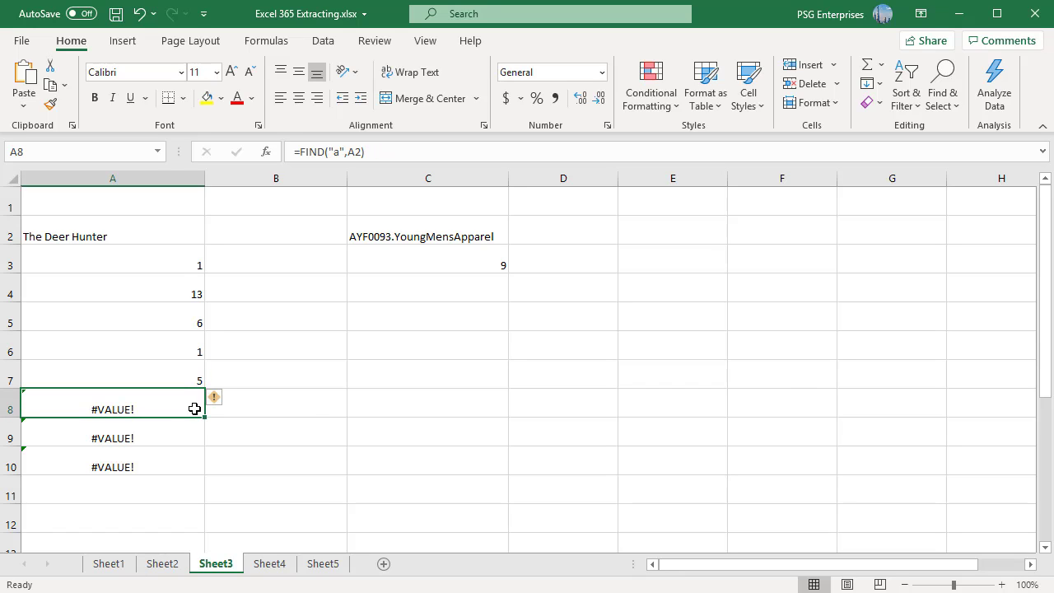
key(F2)
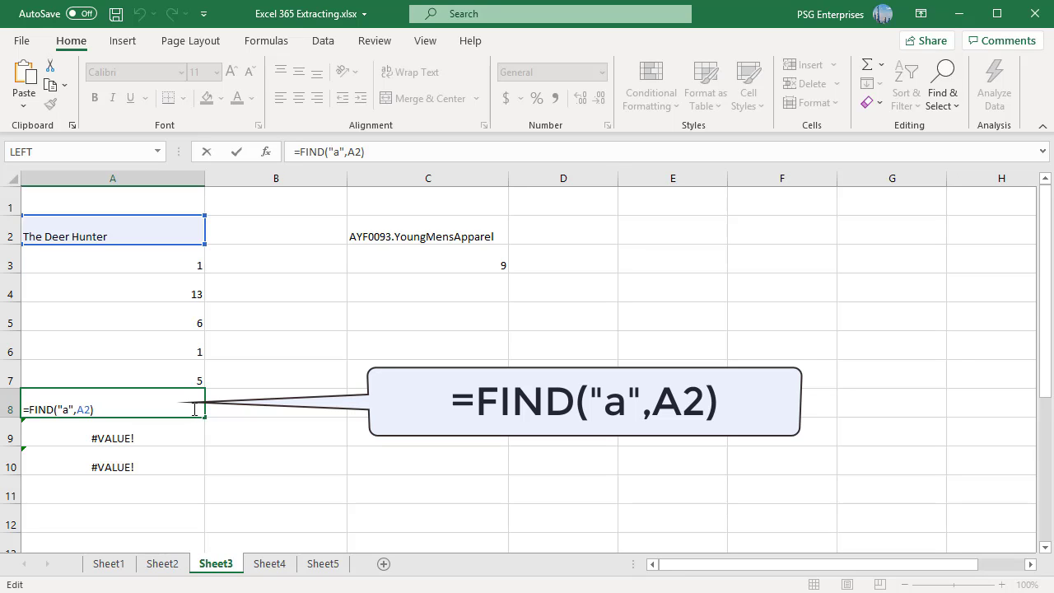
key(ctrl+Return)
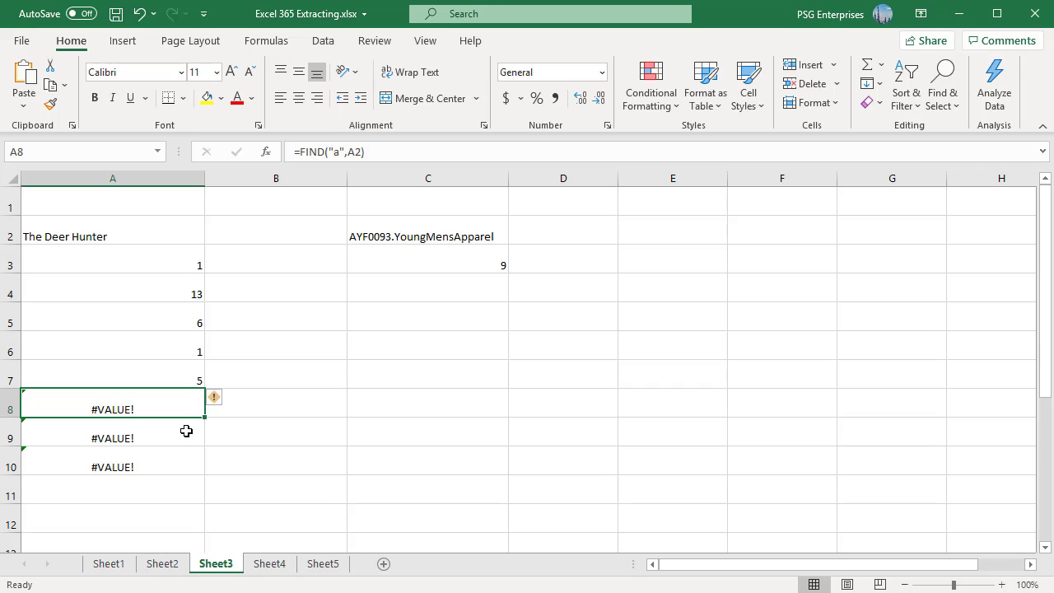
click(181, 435)
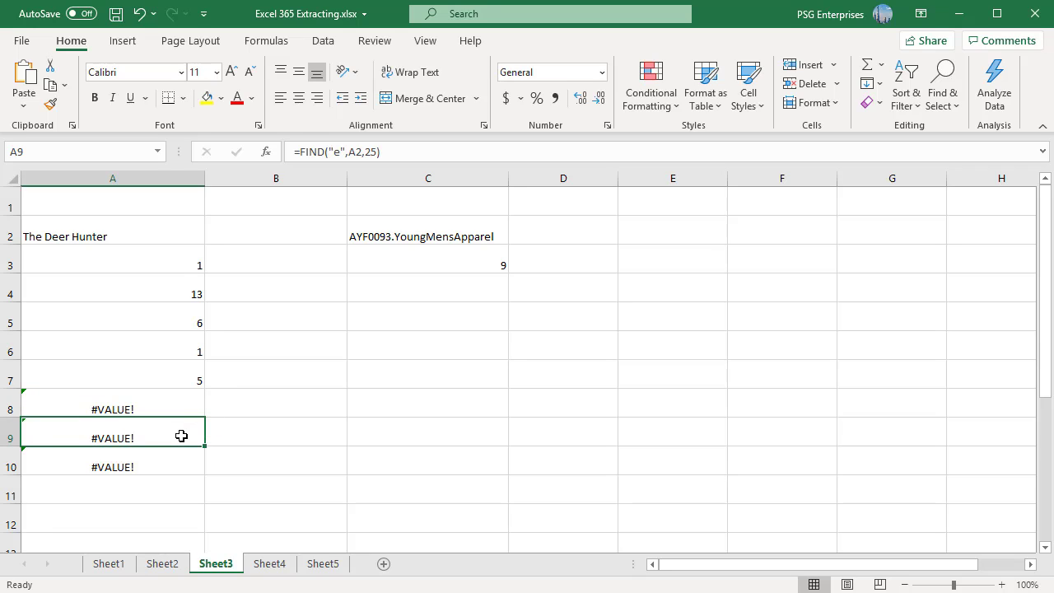
double_click(181, 436)
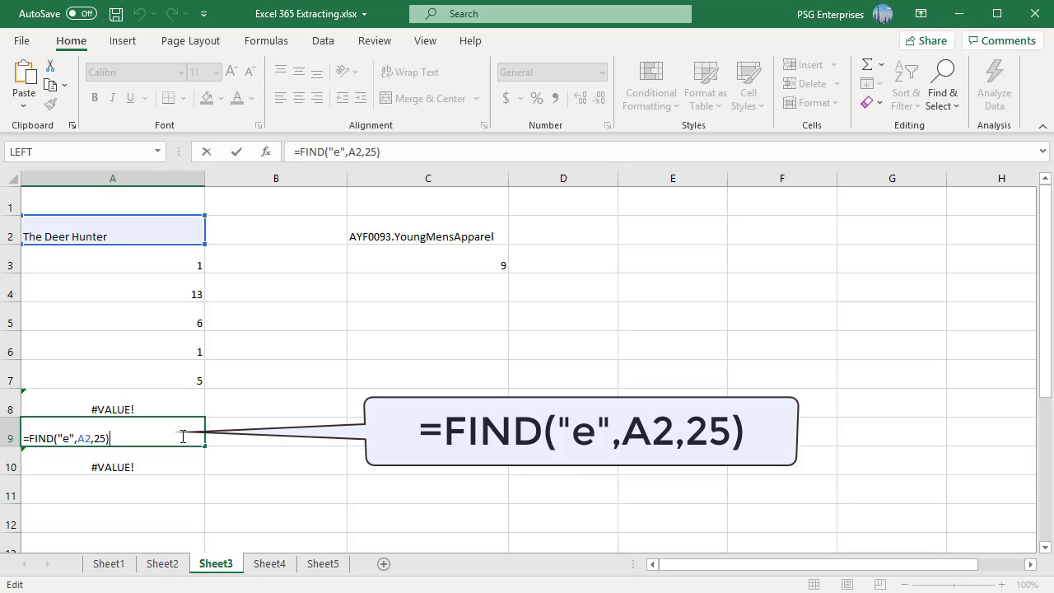
key(ctrl+Return)
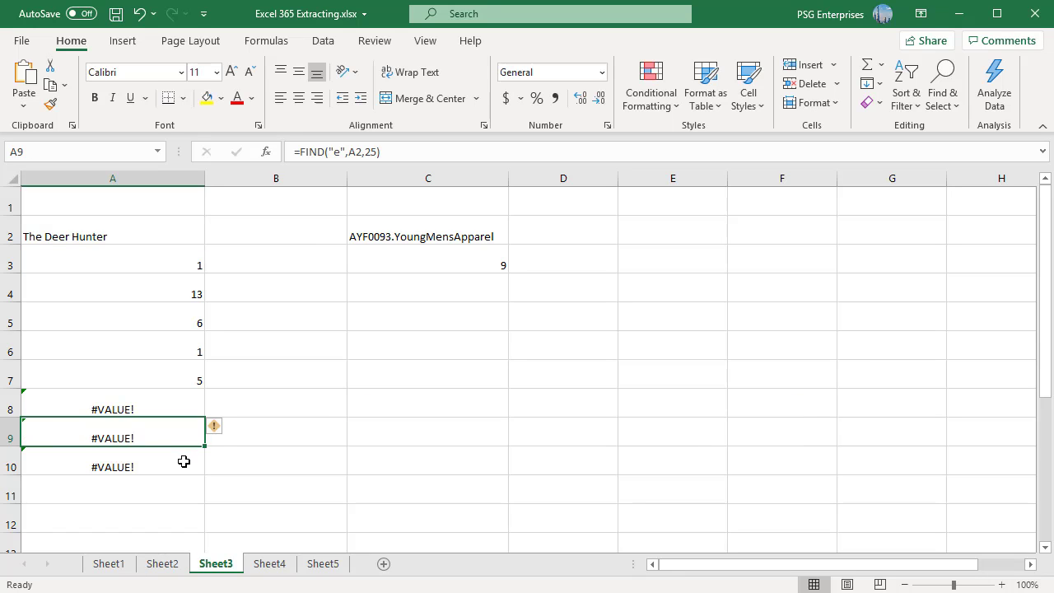
click(186, 459)
double_click(187, 461)
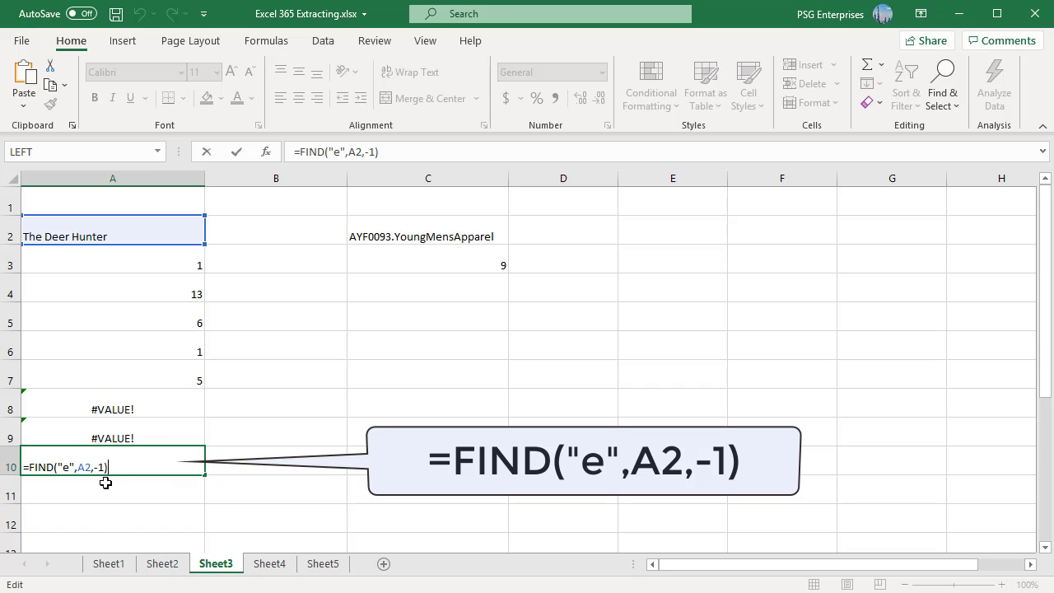
key(ctrl+Return)
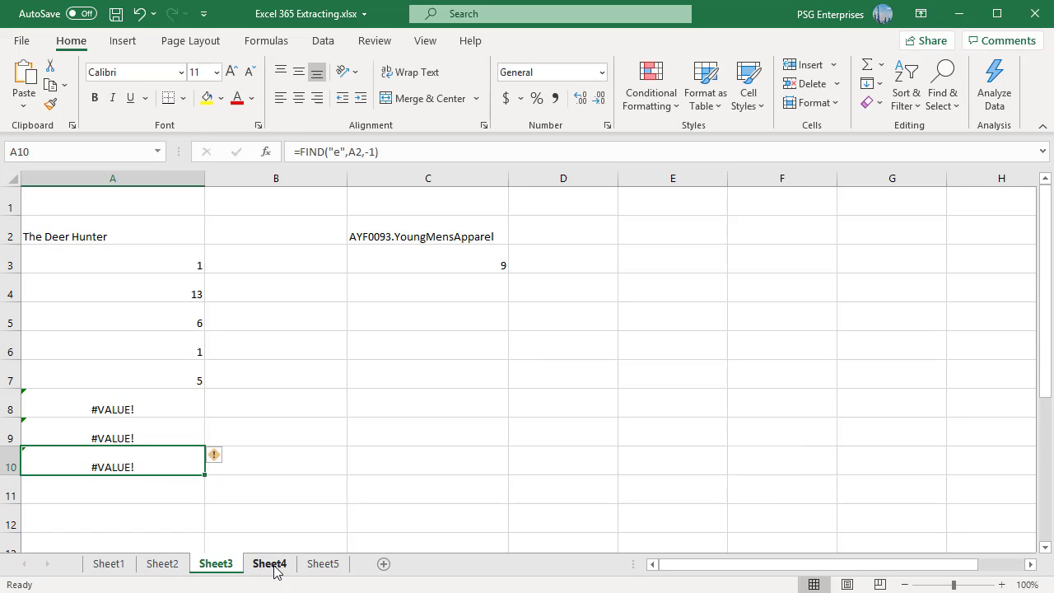
Go to Sheet4 and examine the SEARCH formula in cell B2.
click(271, 564)
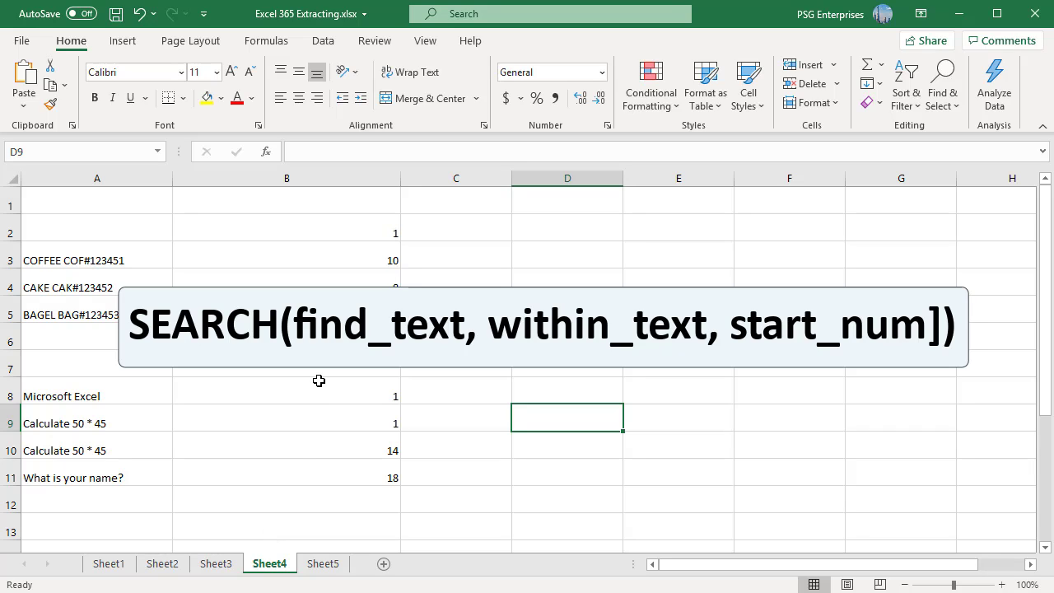
click(340, 231)
double_click(384, 233)
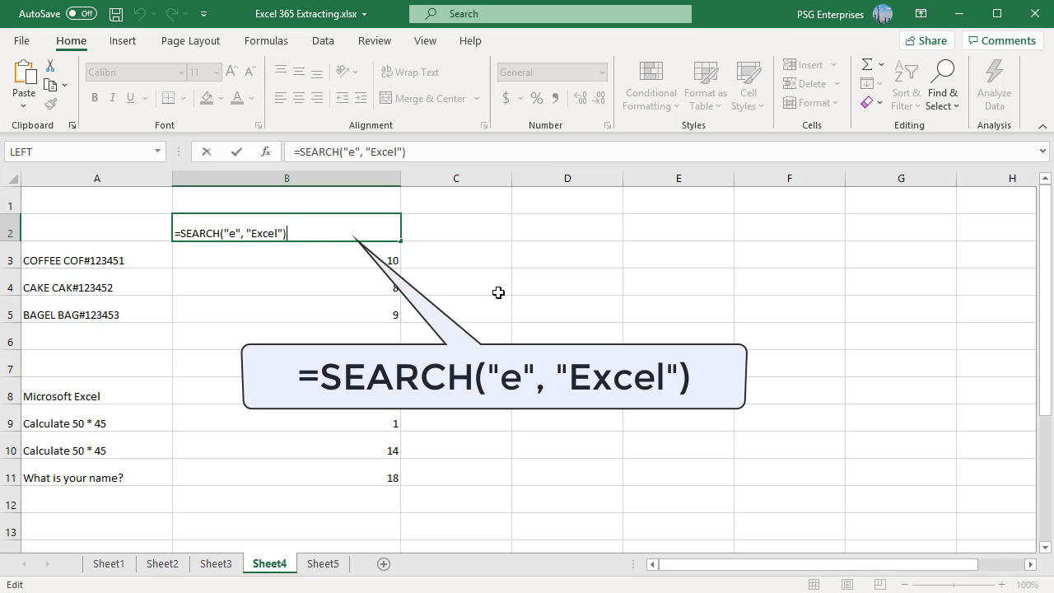
key(ctrl+Return)
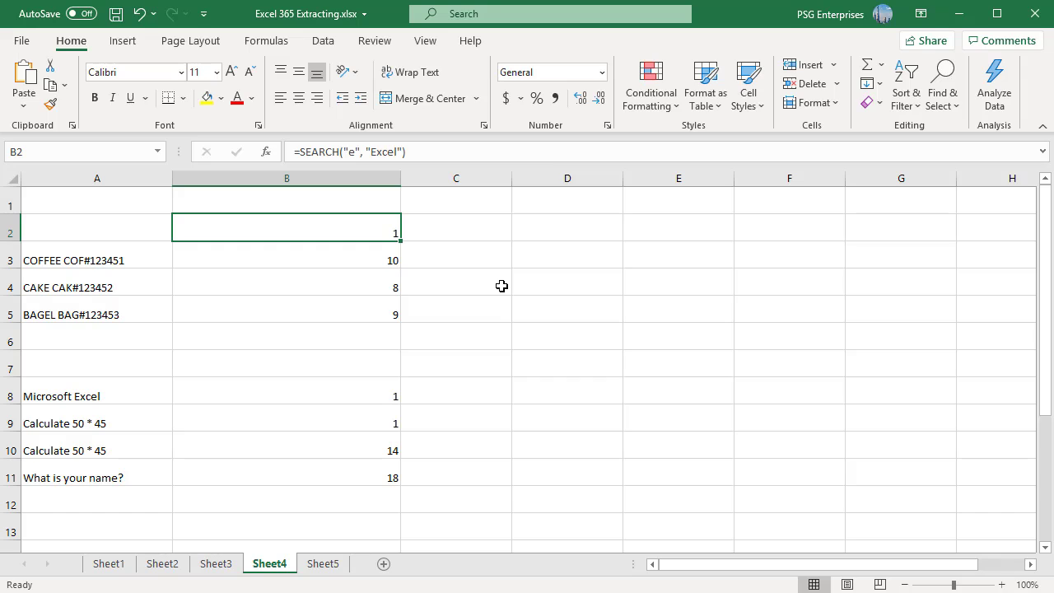
Examine the SEARCH formulas in B3 and B5 for the coffee and bagel item codes.
click(362, 257)
double_click(364, 255)
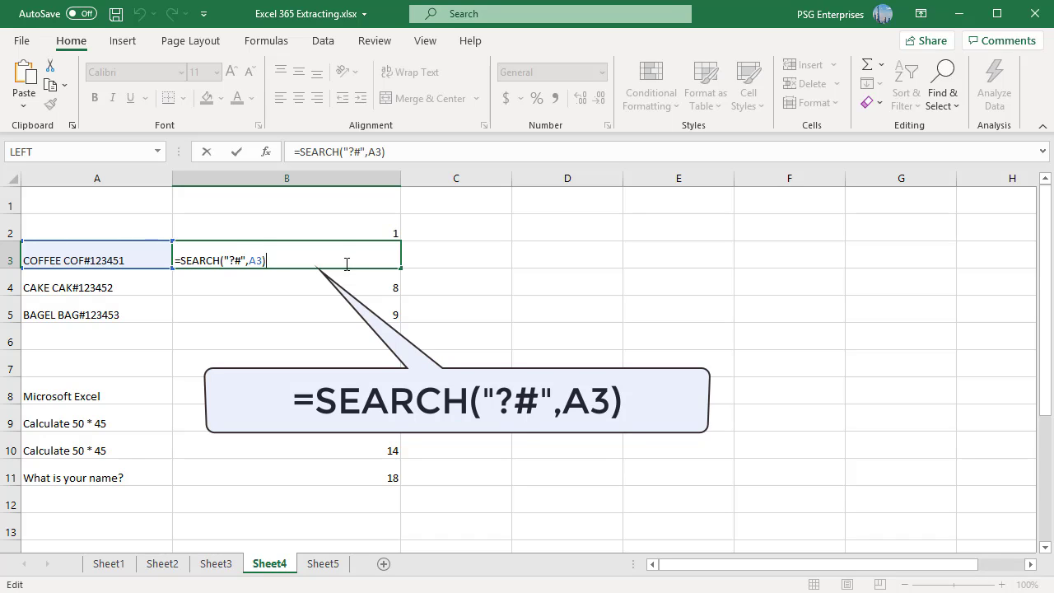
key(Escape)
double_click(332, 311)
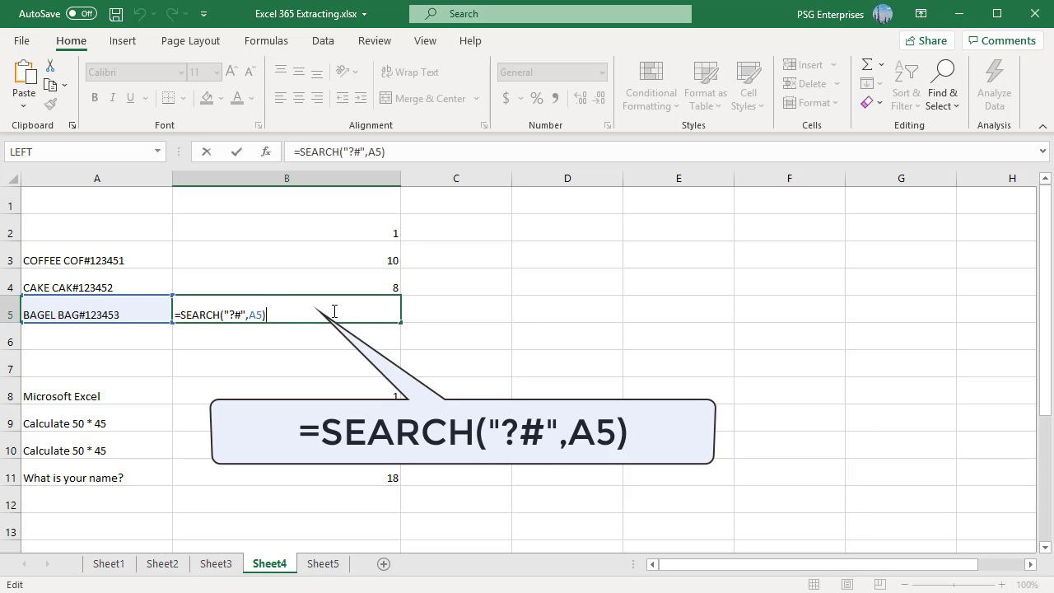
key(Escape)
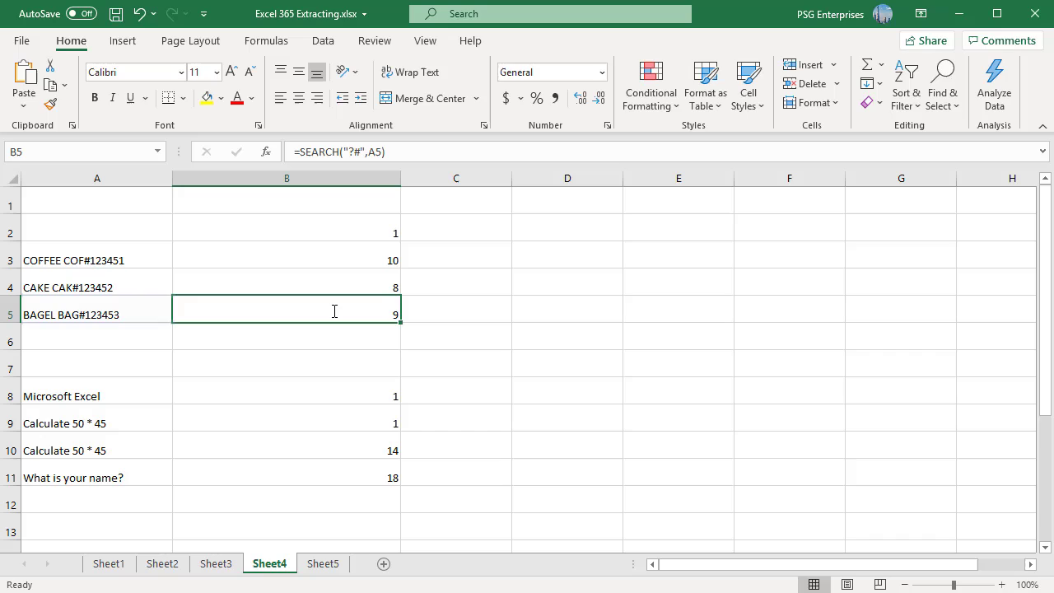
Examine the SEARCH formulas in B8 and B9 to see how they use the asterisk wildcard.
double_click(349, 394)
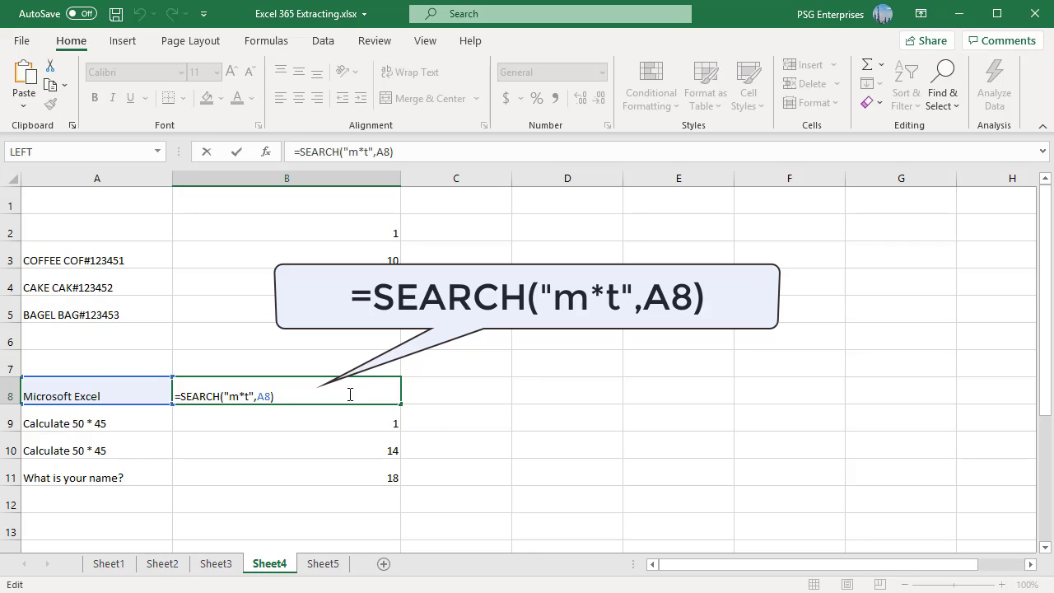
key(ctrl+Return)
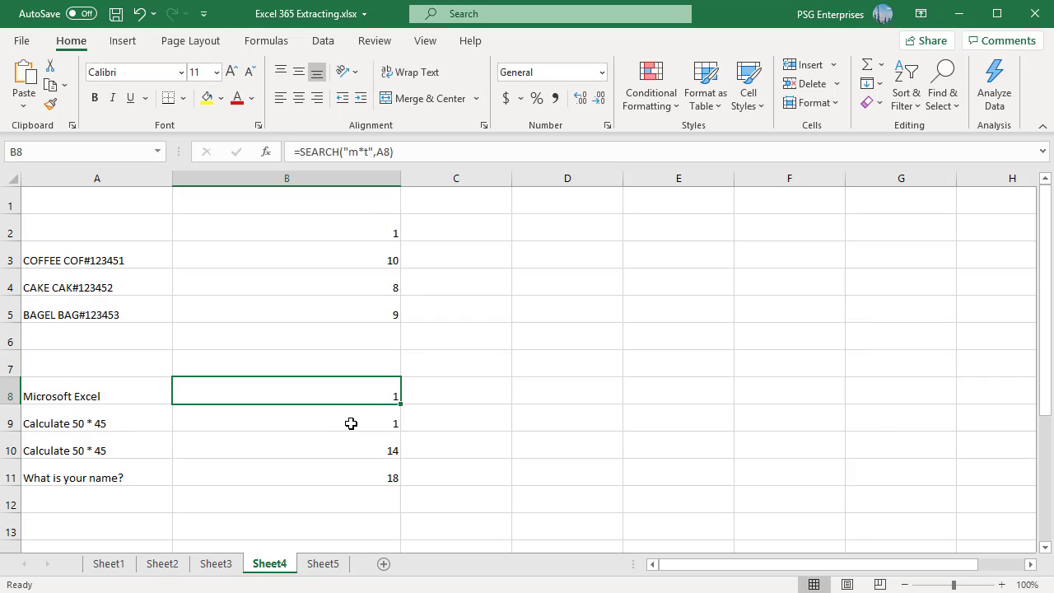
click(351, 423)
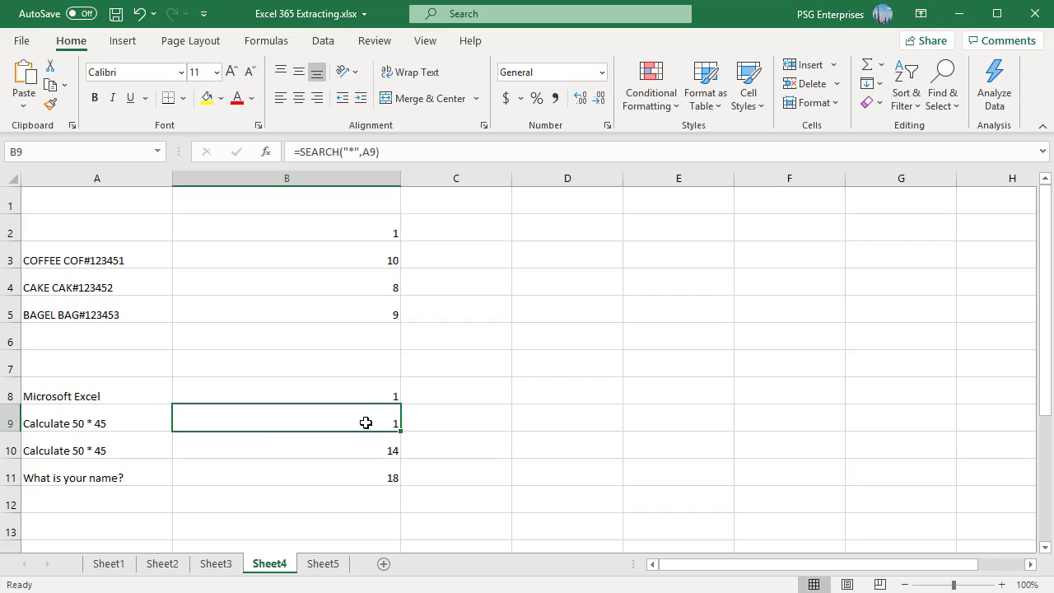
double_click(366, 422)
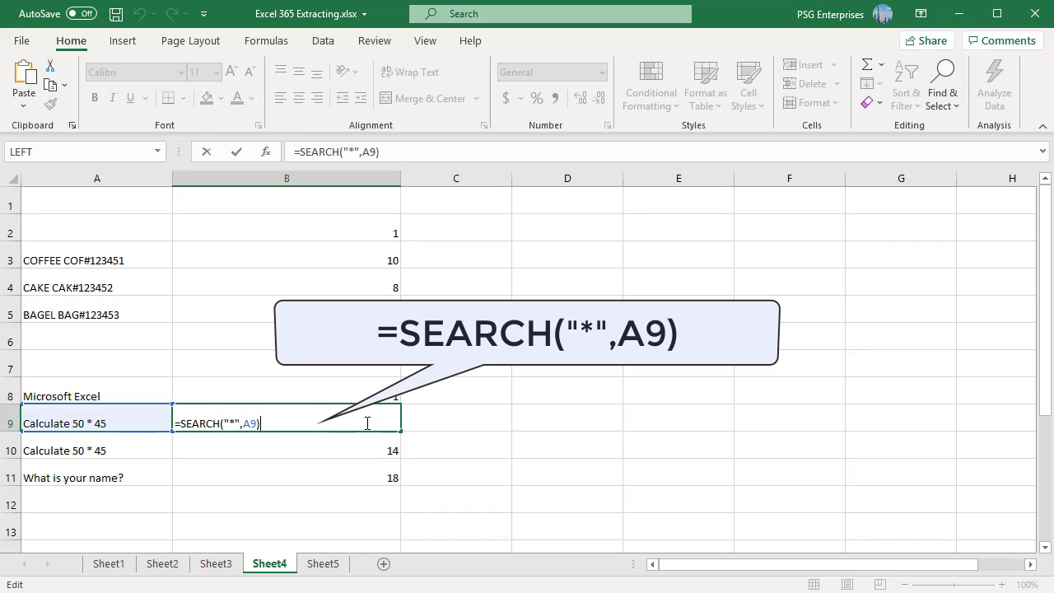
key(Escape)
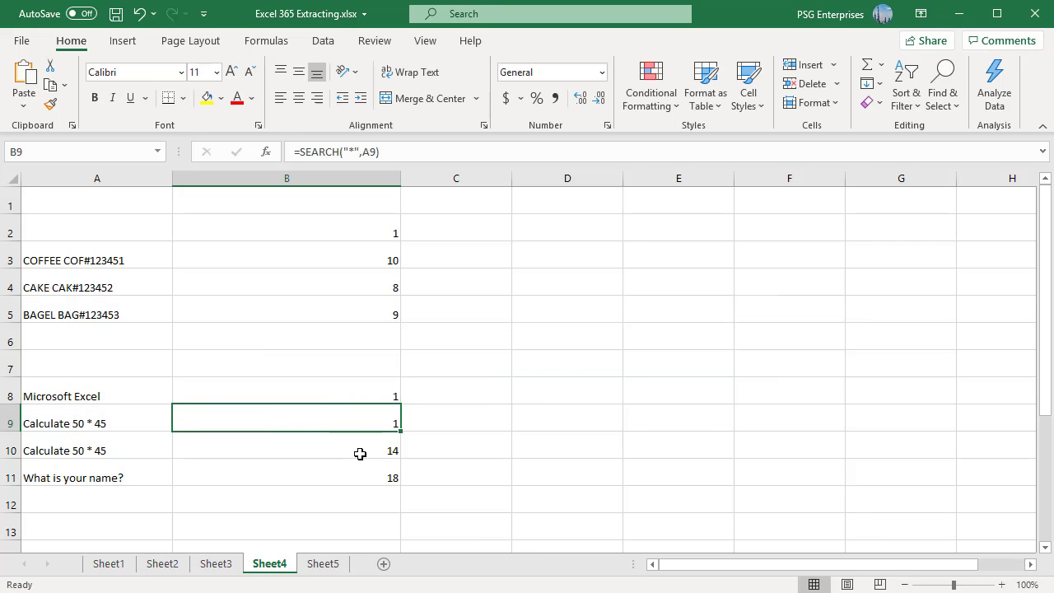
Examine the SEARCH formulas in B10 and B11 to see how they look for literal wildcard characters.
click(368, 449)
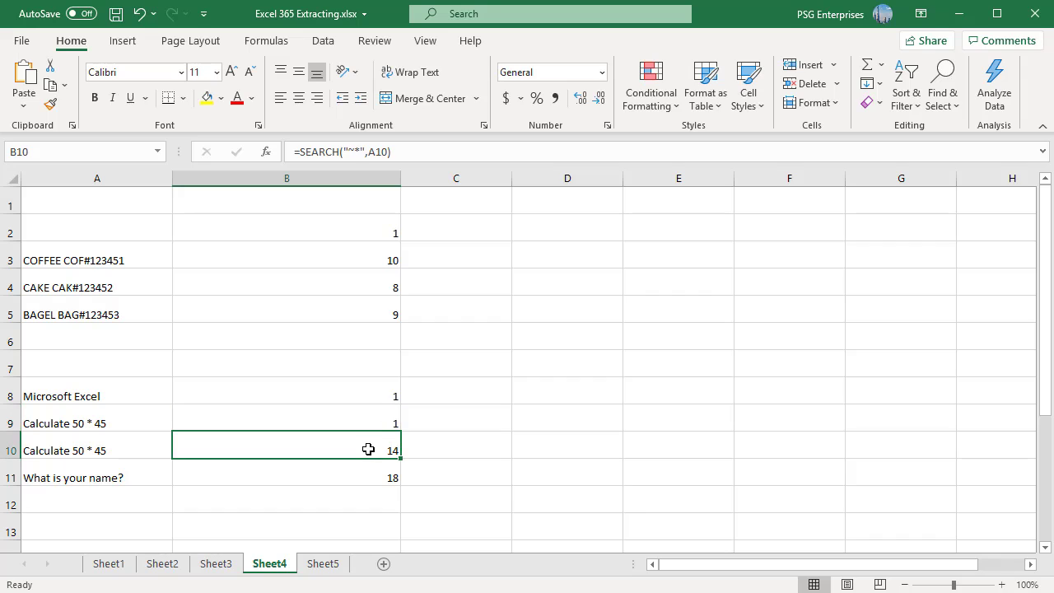
double_click(368, 449)
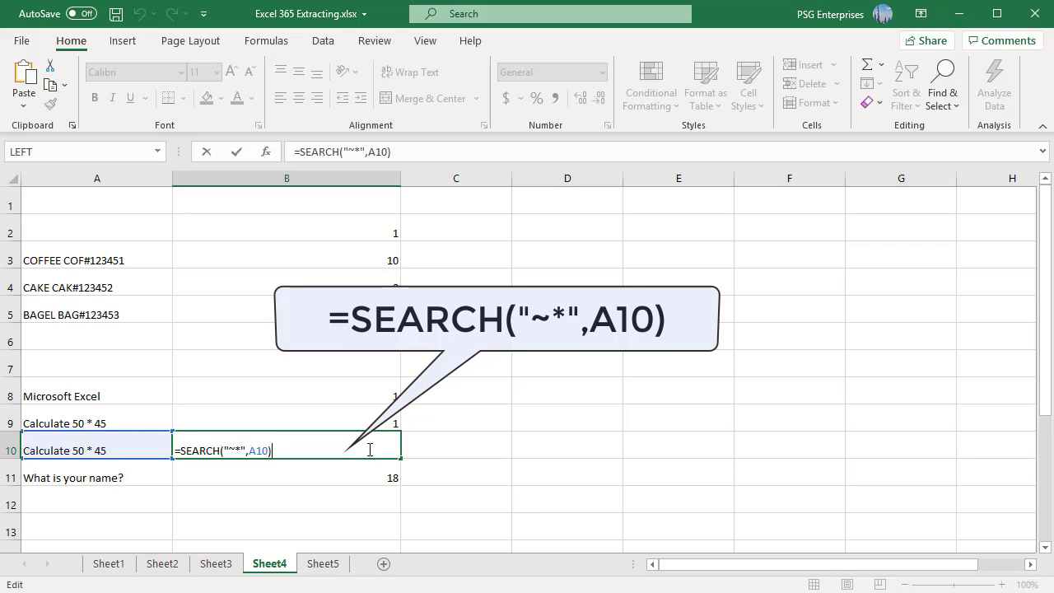
key(ctrl+Return)
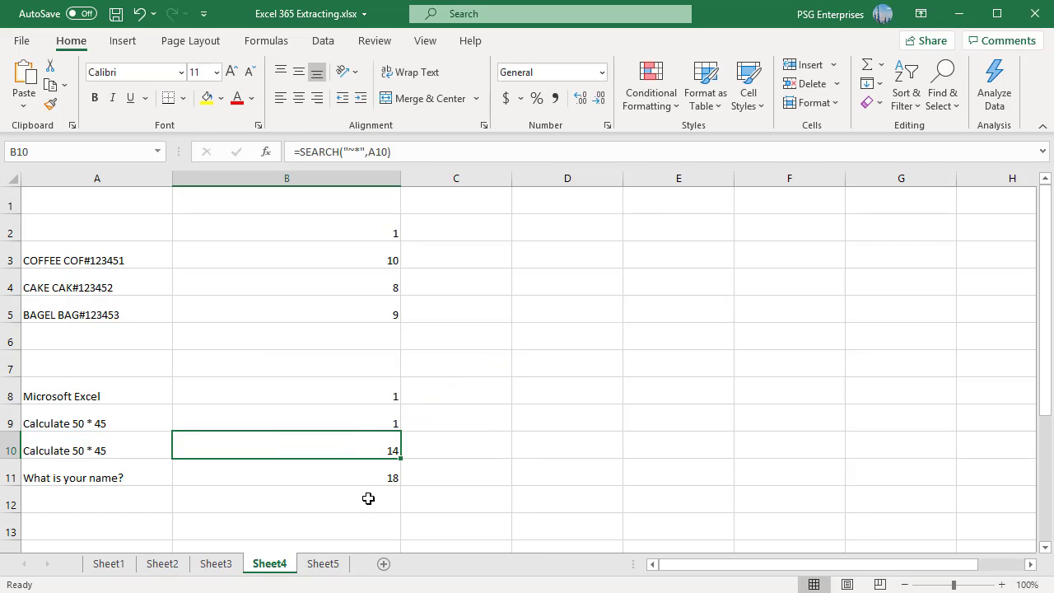
click(365, 478)
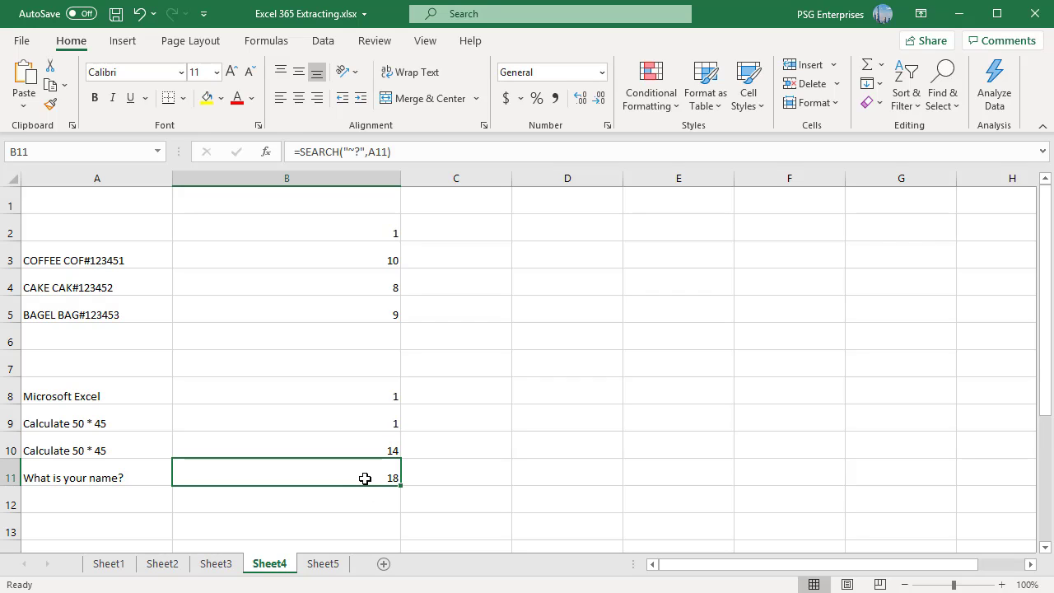
double_click(365, 479)
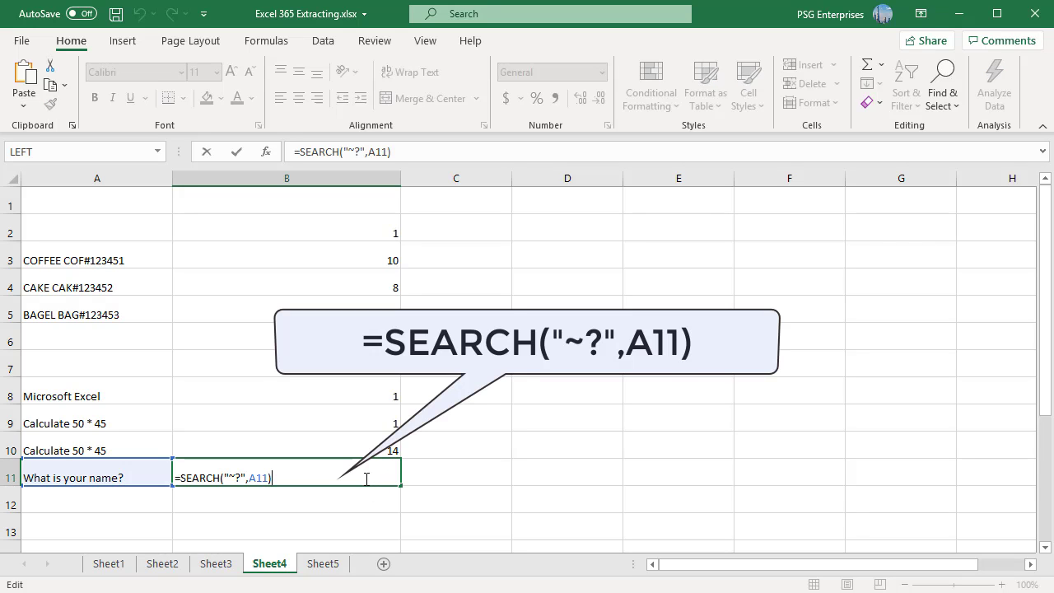